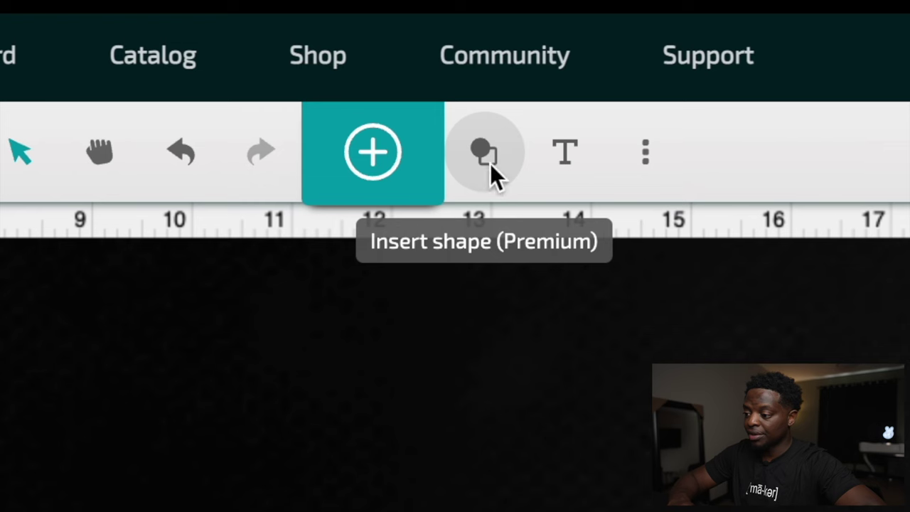
Insert a square and size it to 5 in wide by 7 in tall
left_click(490, 164)
left_click(402, 258)
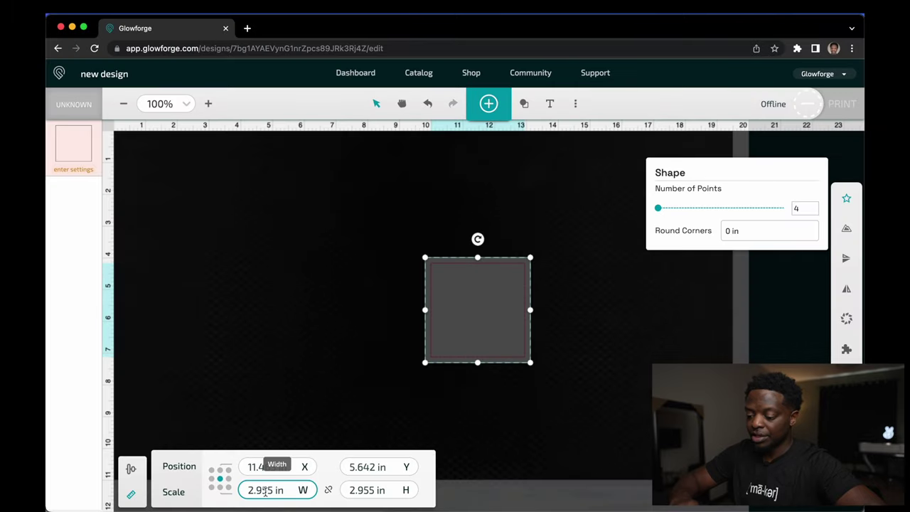
triple_click(264, 491)
type("5")
left_click(367, 490)
type("7")
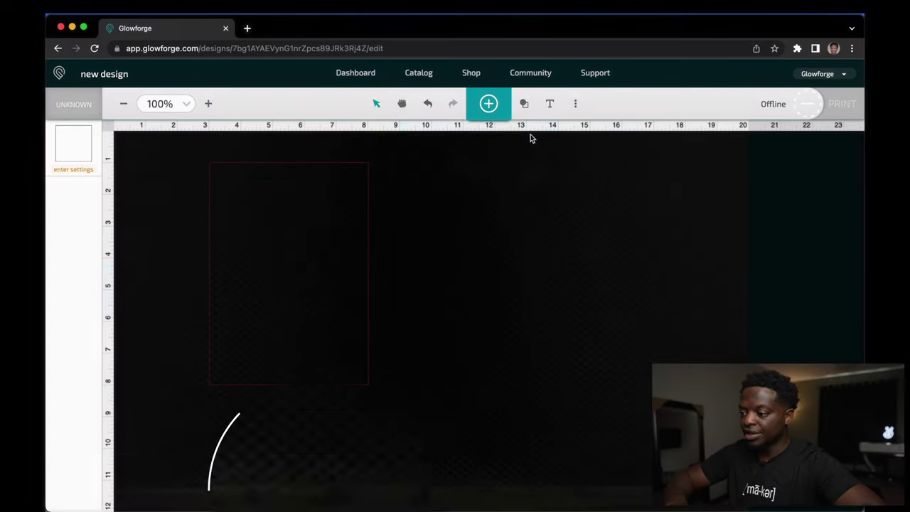
Add a second square sized 2.5 in wide by 0.25 in tall for the tab
left_click(498, 128)
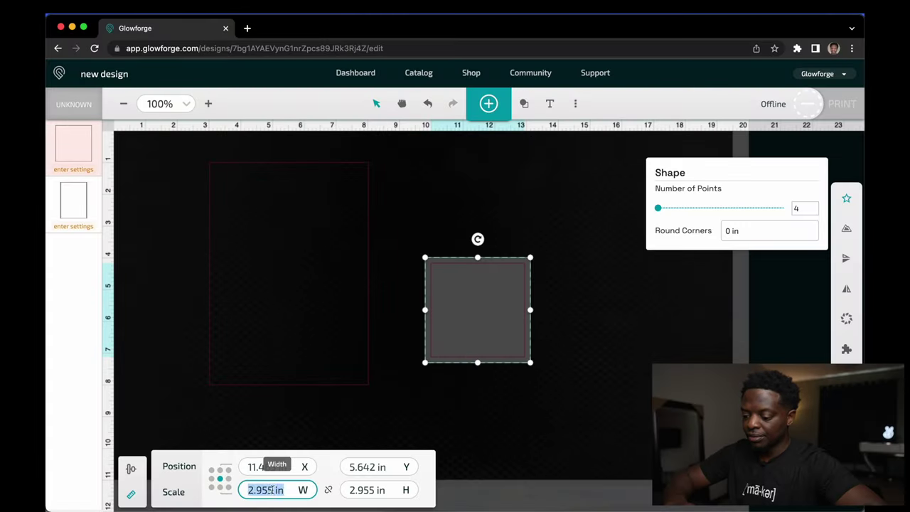
type("2.")
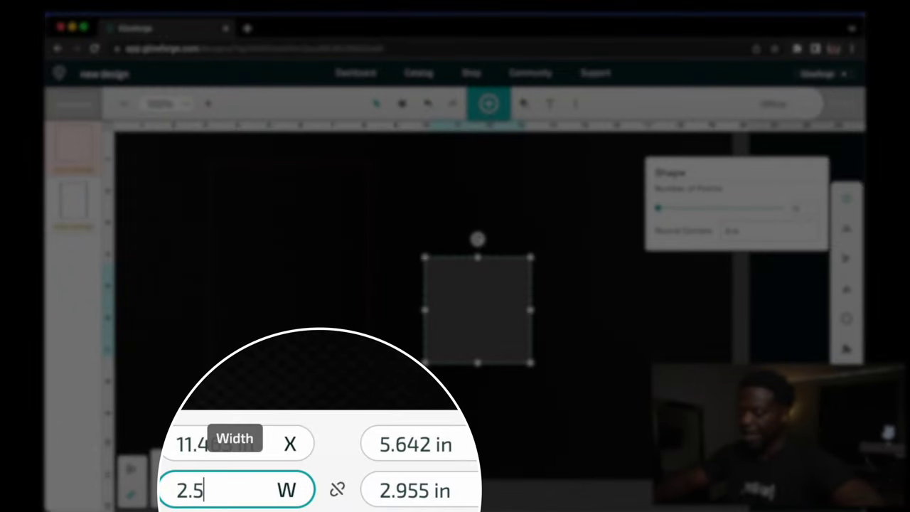
type("5")
left_click(406, 486)
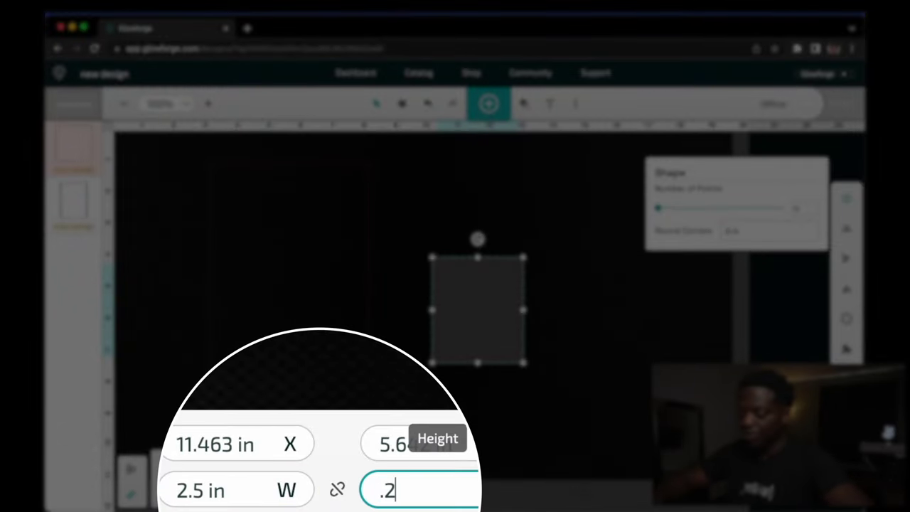
key("Return")
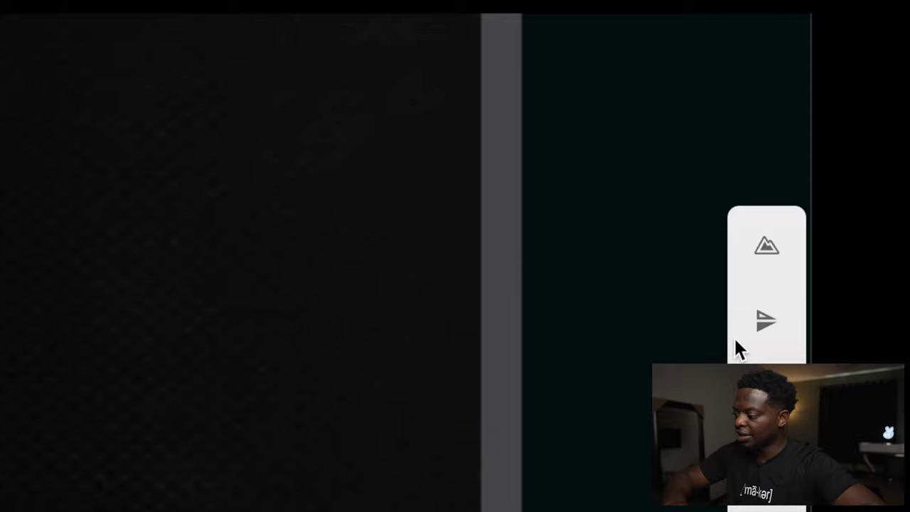
Outline both shapes into one merged outline, move it aside, and delete the originals
left_click(767, 246)
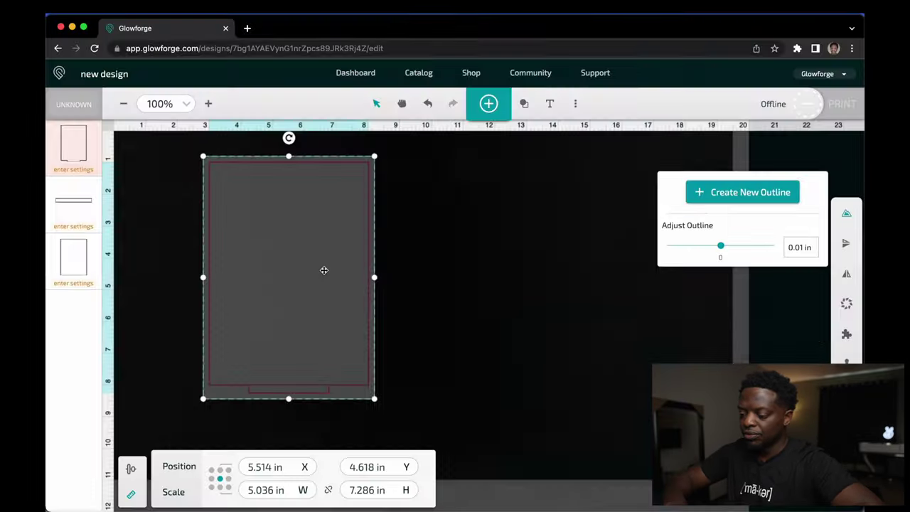
left_click_drag(323, 268, 517, 265)
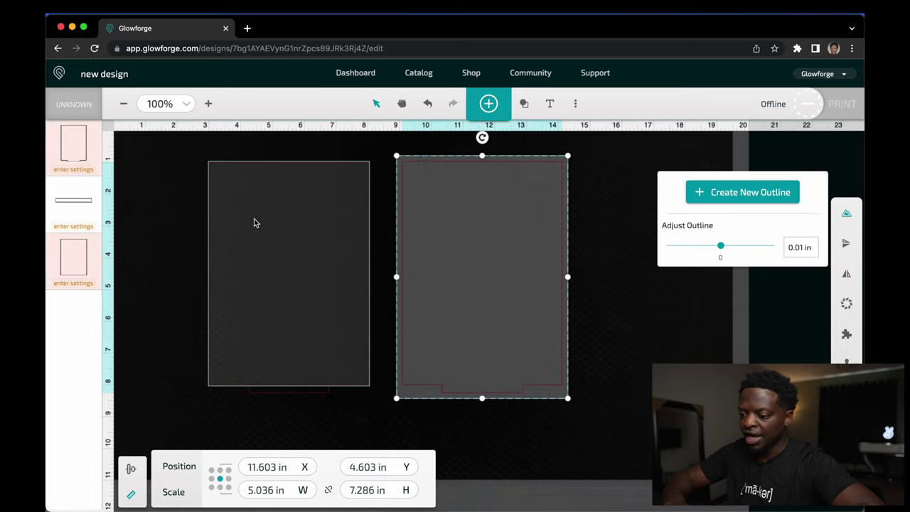
left_click_drag(177, 153, 381, 423)
key("Delete")
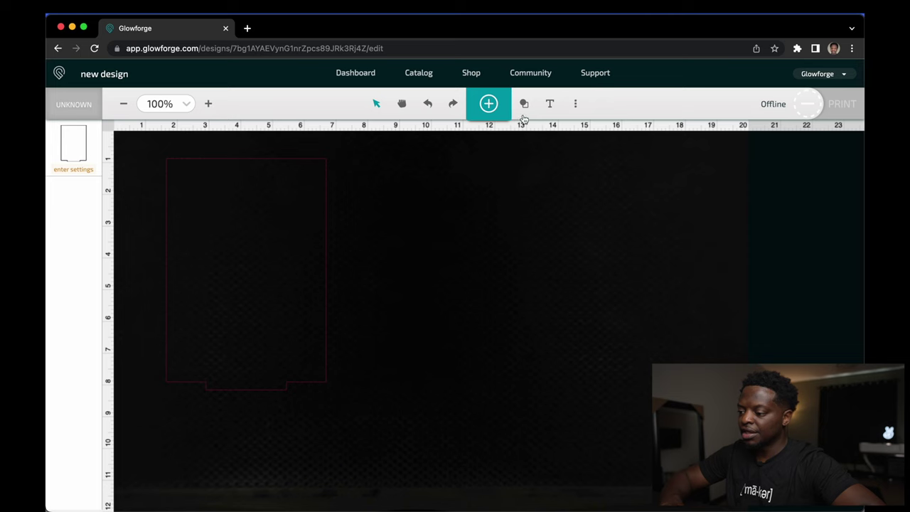
Insert a new square sized 1.5 × 1.5 in
left_click(524, 105)
left_click(501, 128)
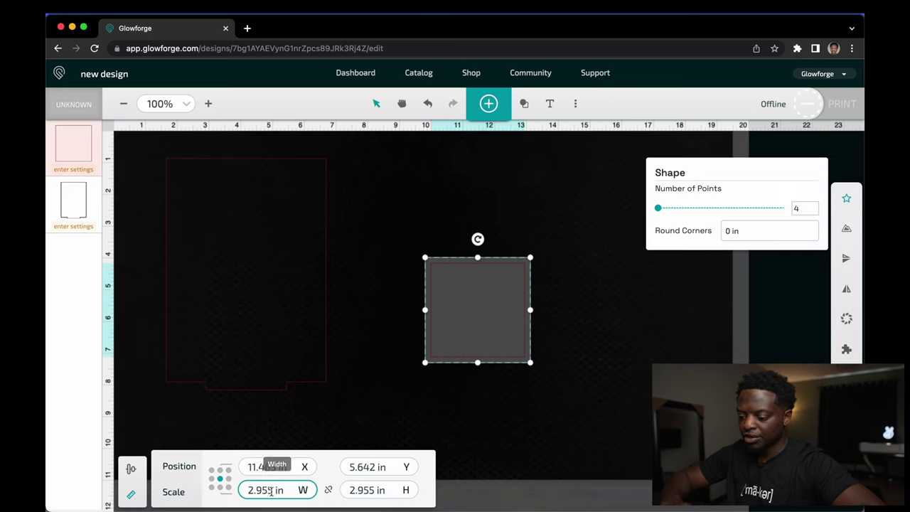
type("1.5")
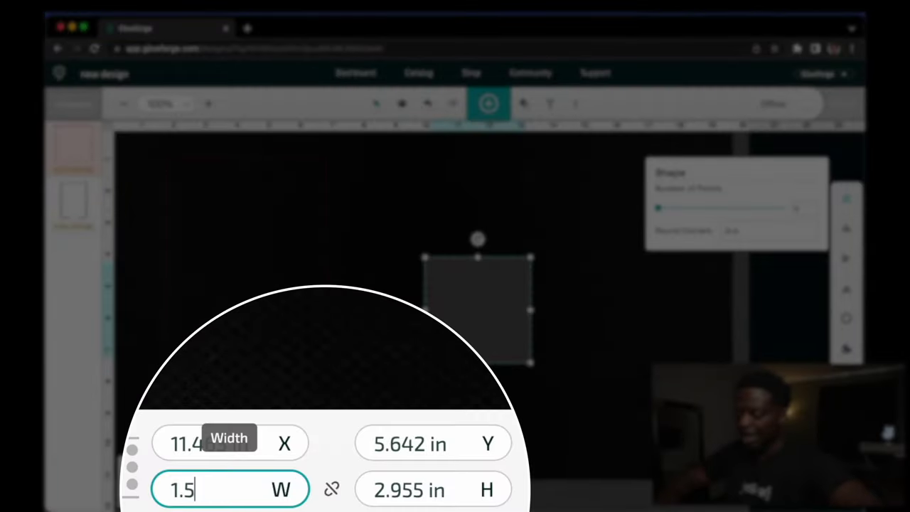
left_click(392, 490)
type("1")
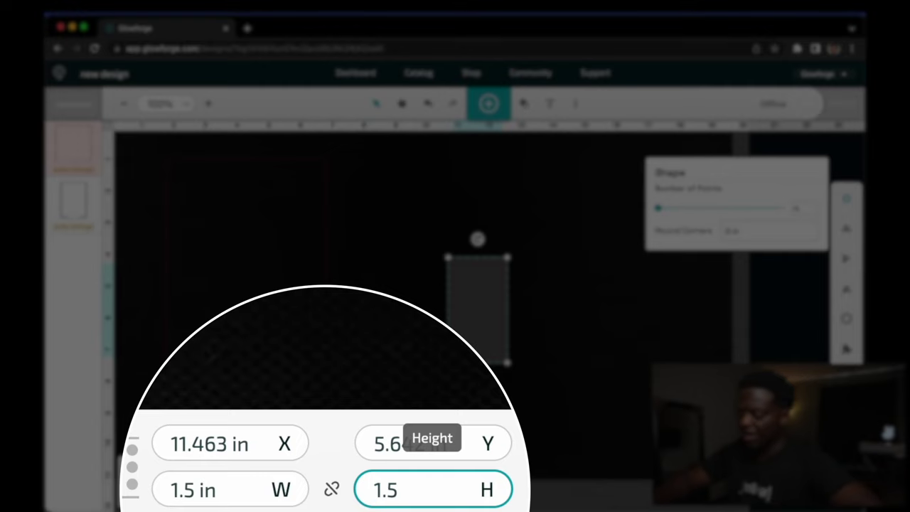
type(".5")
key("Return")
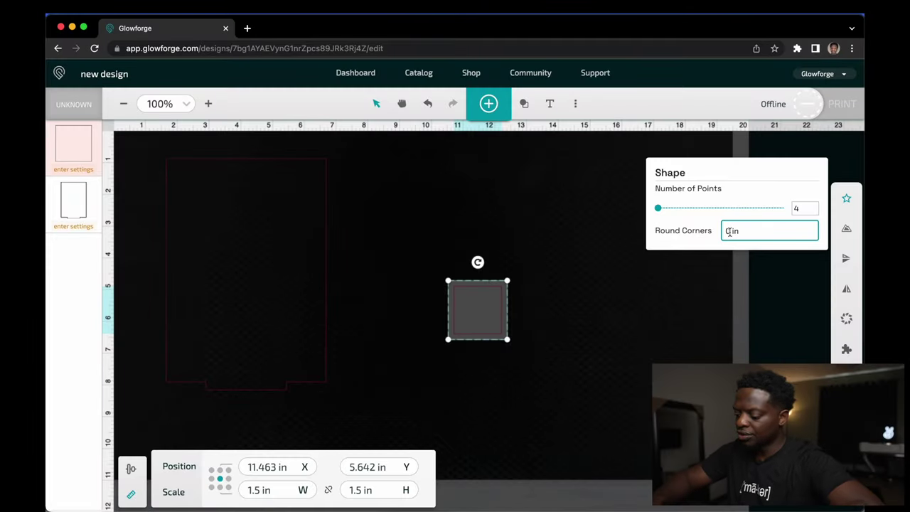
Round the square's corners to 0.25 in and surround it with a 0.125 in outline
left_click(730, 231)
type(".25")
key("Return")
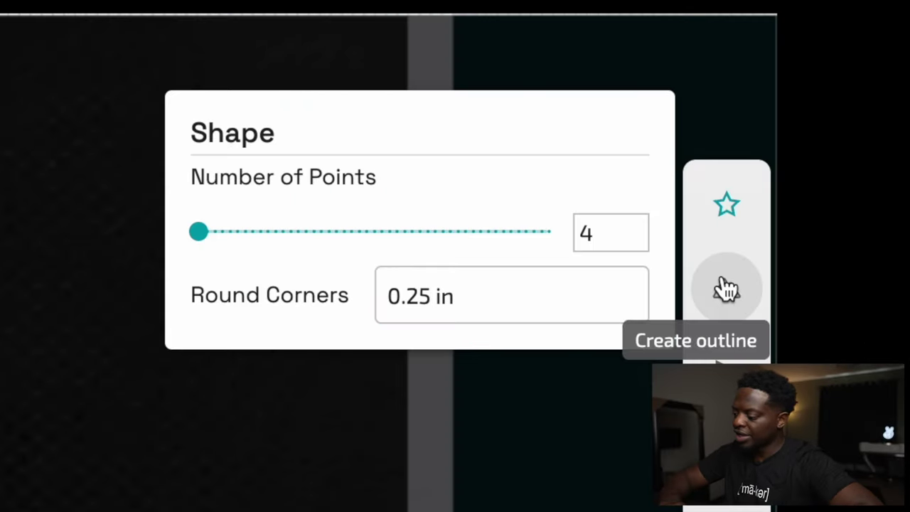
left_click(727, 288)
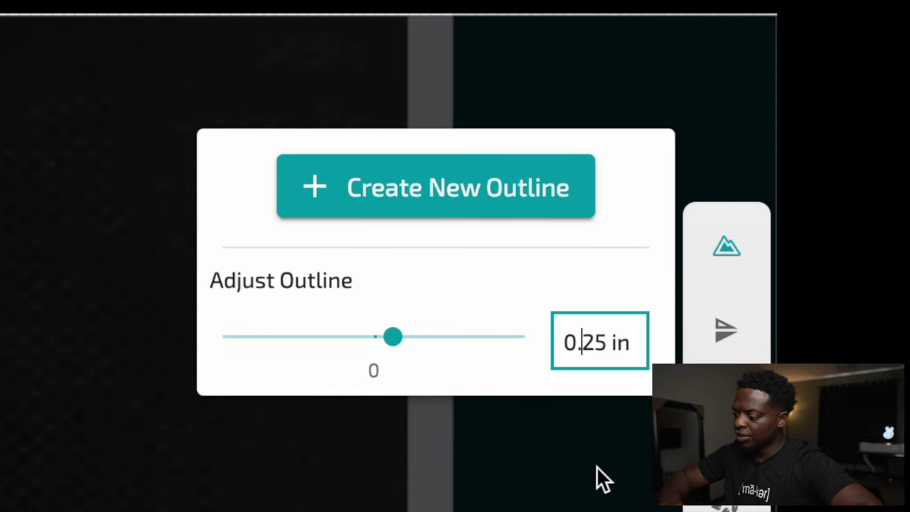
type("1")
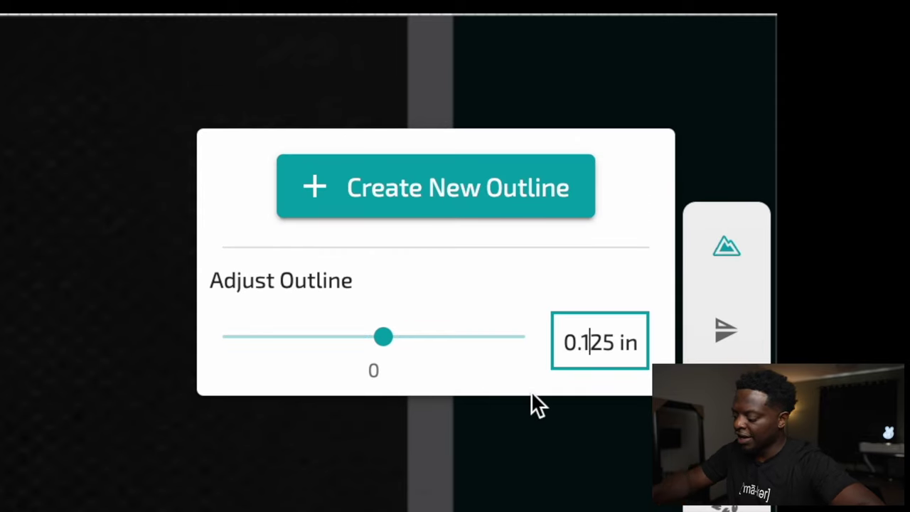
key("Return")
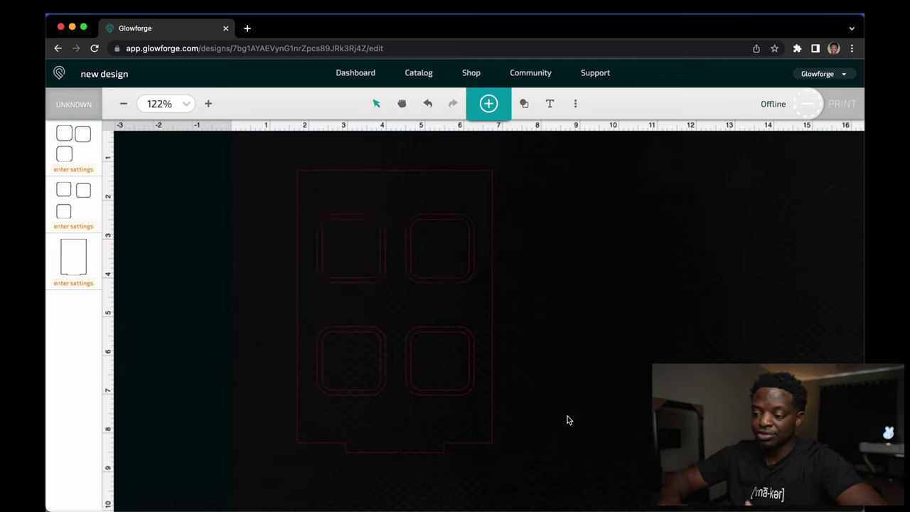
Select and deselect the tabbed rectangle outline and the logo image to check the sign layout
left_click(401, 197)
left_click(561, 203)
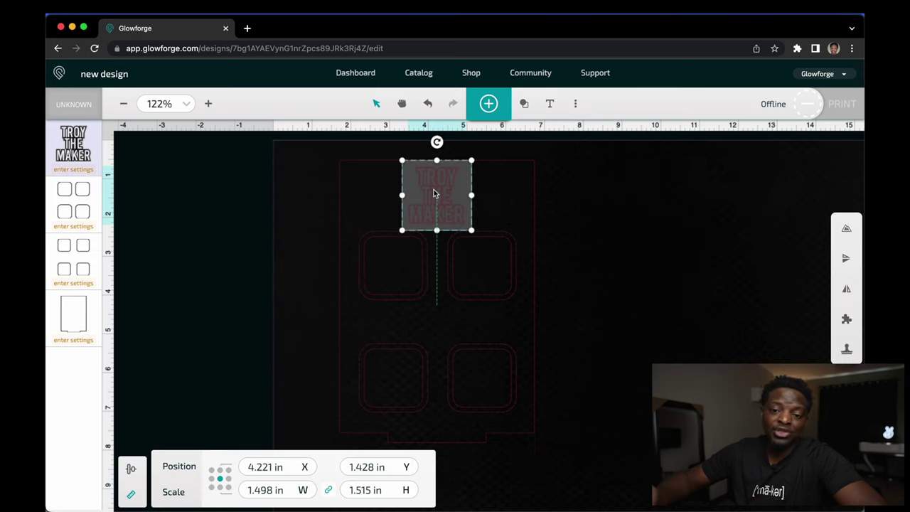
left_click(639, 206)
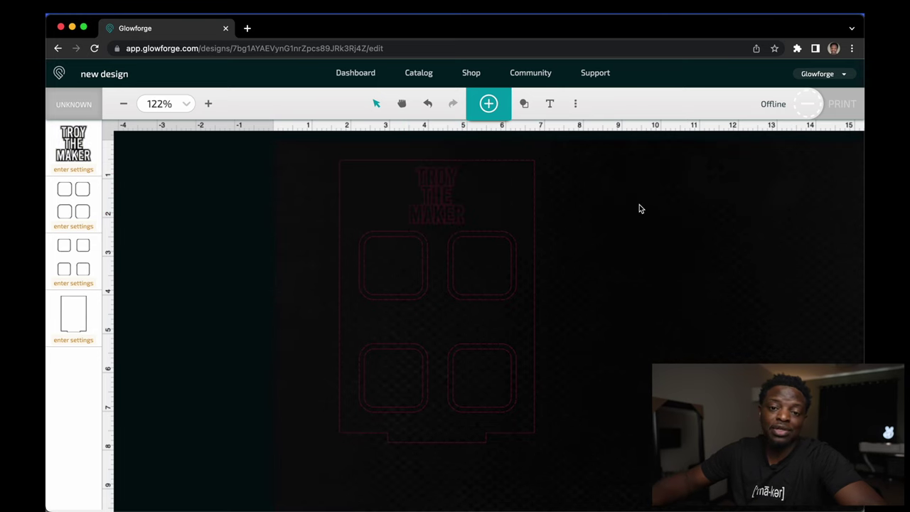
scroll(639, 206, "up", 1)
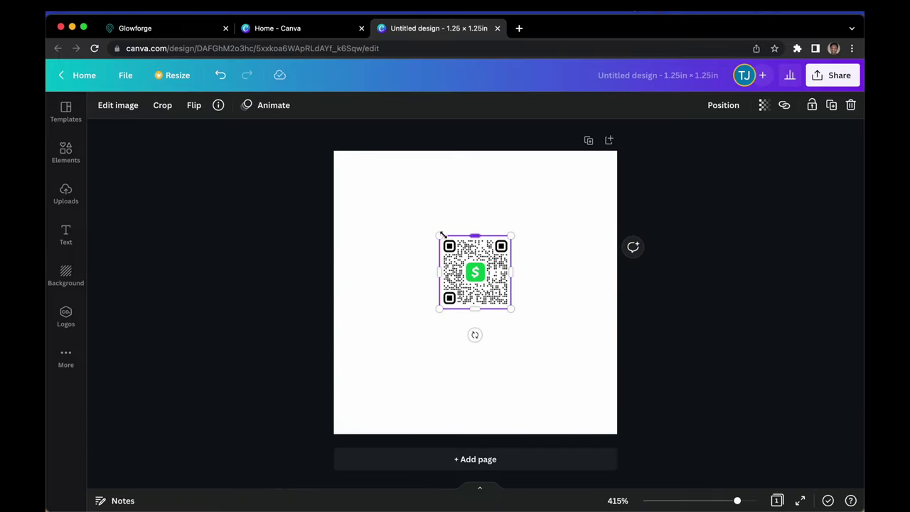
Enlarge the Cash App QR code to cover the entire 1.25 × 1.25 in Canva page
left_click_drag(437, 235, 339, 175)
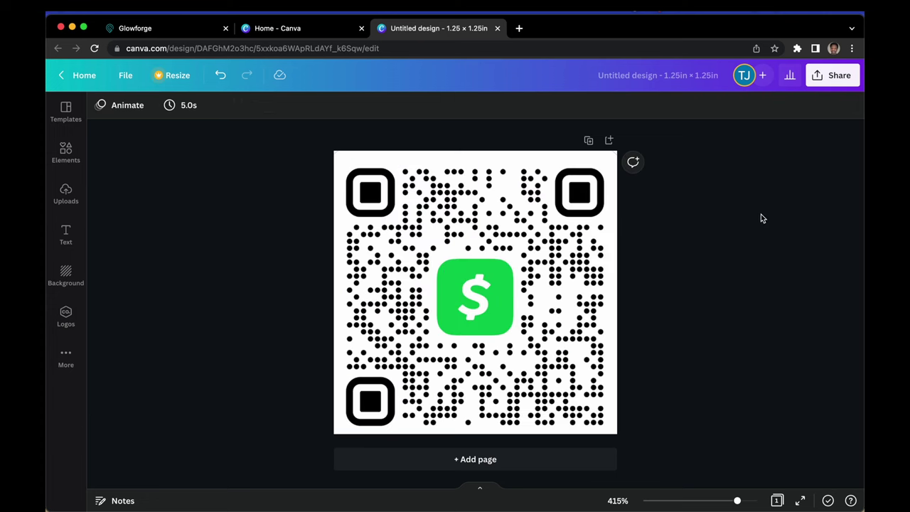